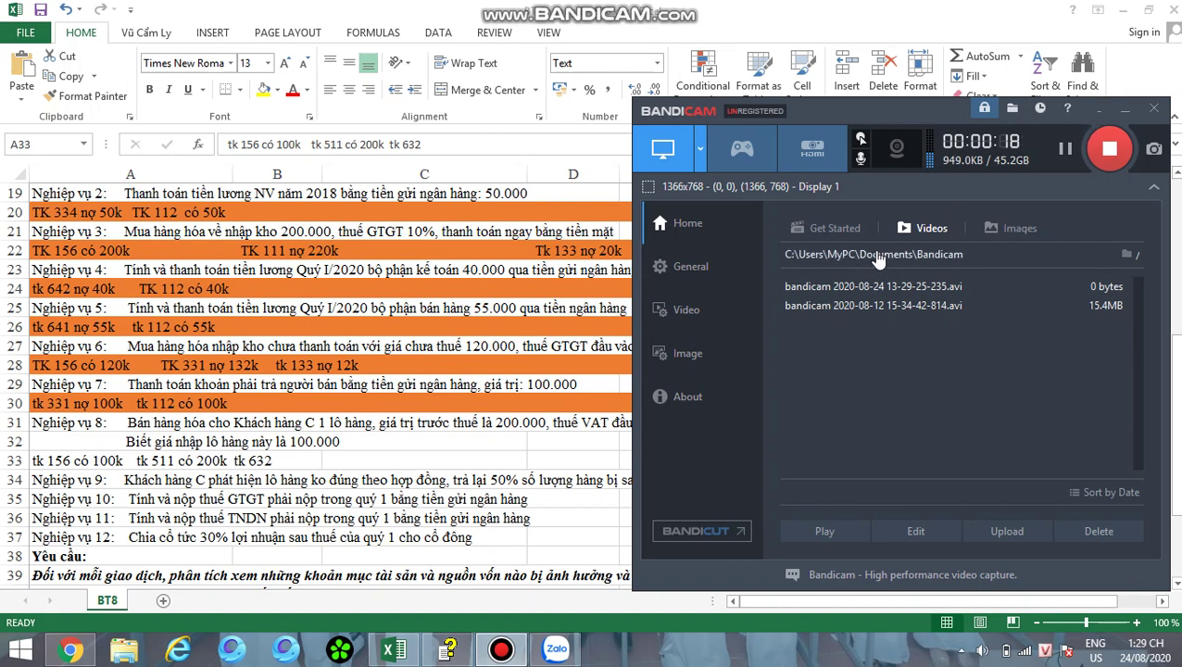
# Step: Move the Bandicam recorder window and minimize it to uncover the worksheet
pyautogui.moveTo(912, 101); pyautogui.dragTo(817, 21)
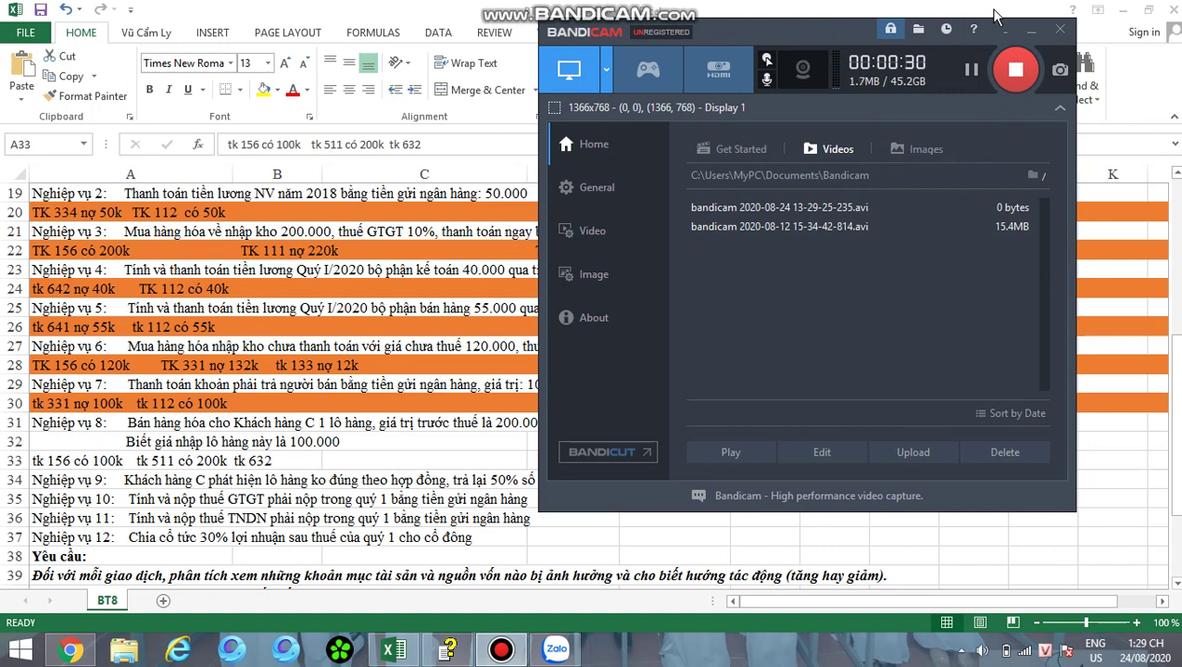
pyautogui.click(1031, 29)
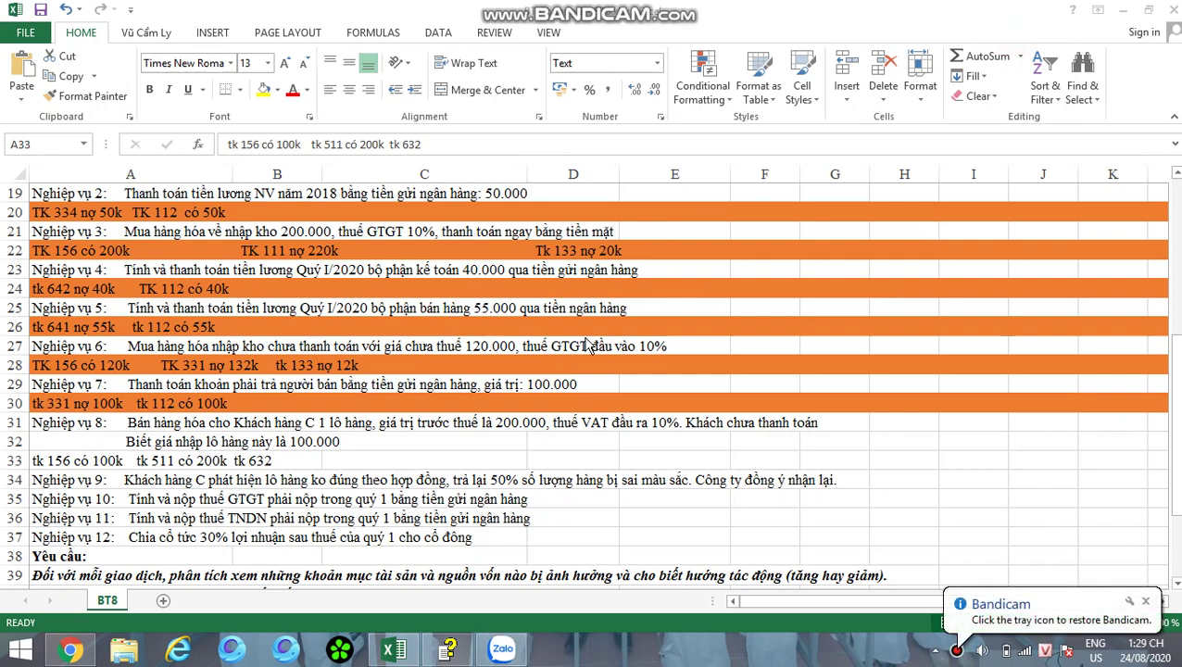
# Step: Review the balance sheet and the Q1/2020 transactions, focusing on transactions 1 to 3 and their account entries
pyautogui.scroll(5, 603, 334)
pyautogui.scroll(1, 607, 328)
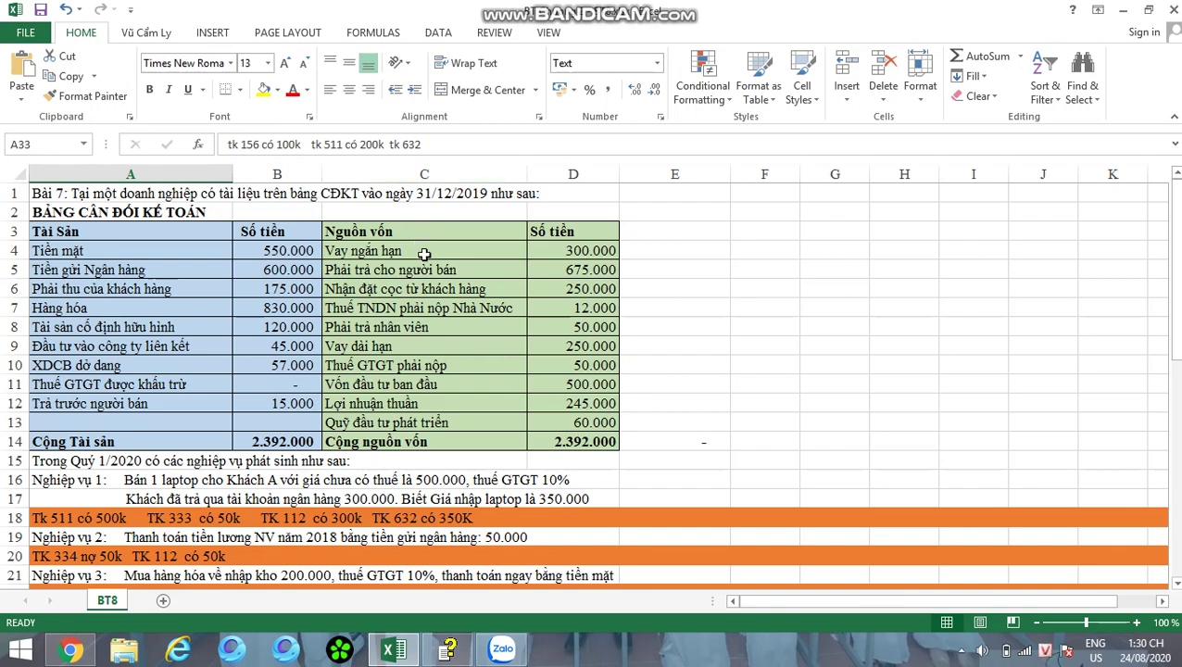
pyautogui.scroll(-8, 424, 254)
pyautogui.scroll(2, 430, 252)
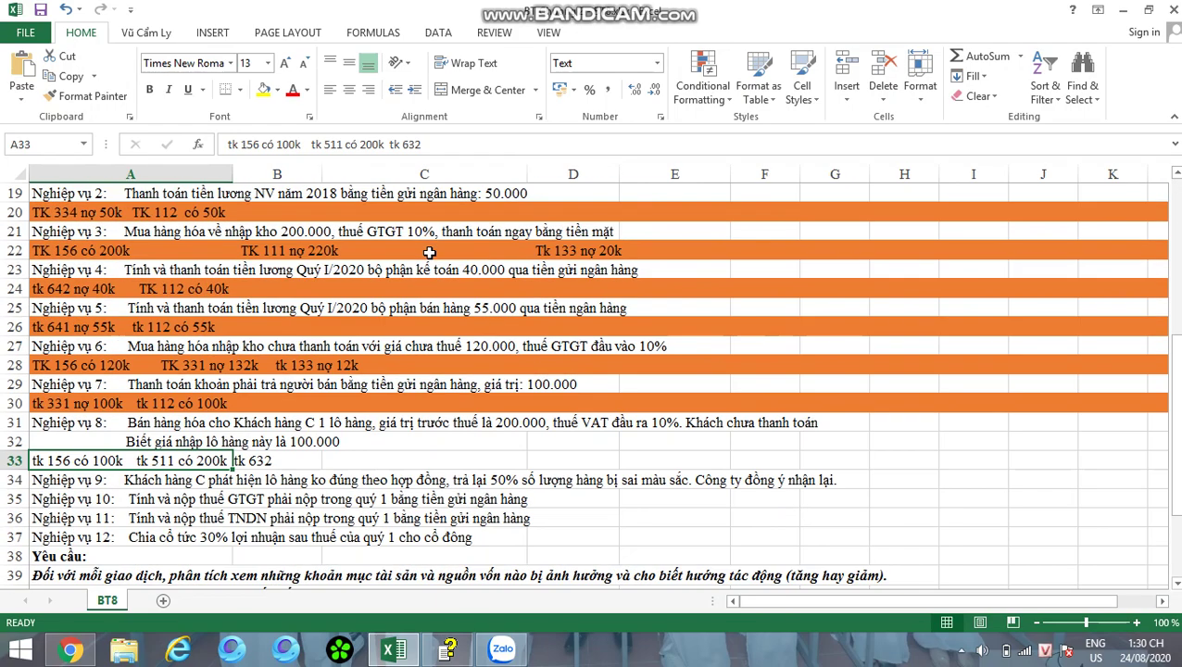
pyautogui.scroll(5, 430, 252)
pyautogui.scroll(-2, 417, 273)
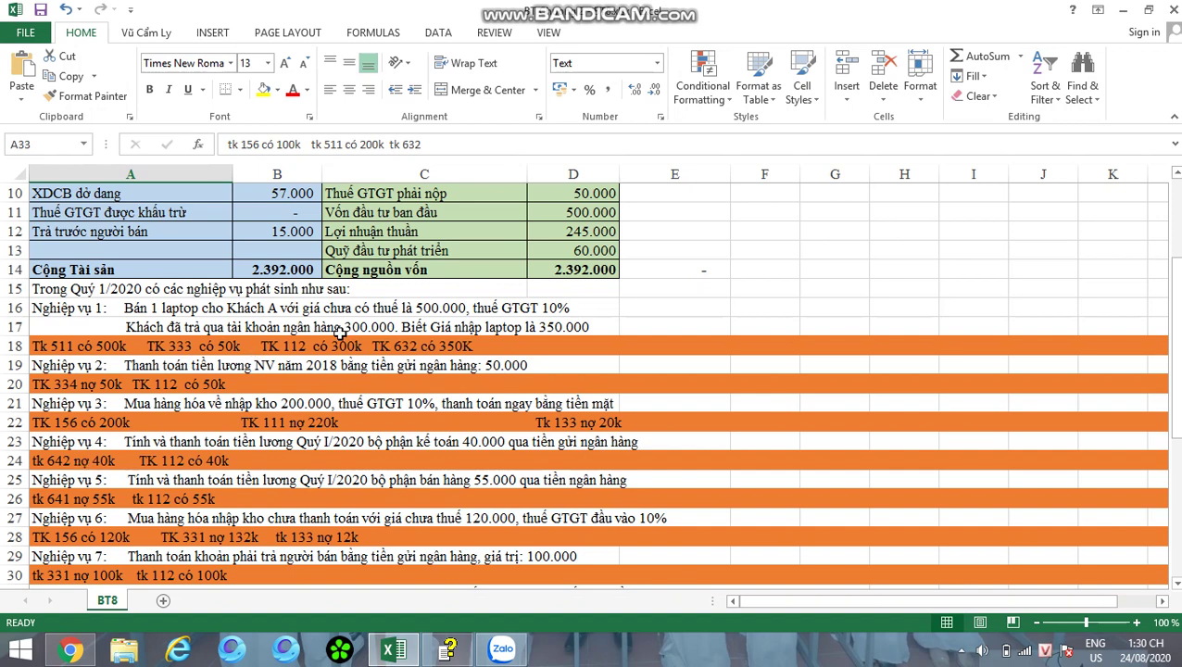
pyautogui.scroll(2, 293, 384)
pyautogui.scroll(-2, 293, 384)
pyautogui.click(45, 370)
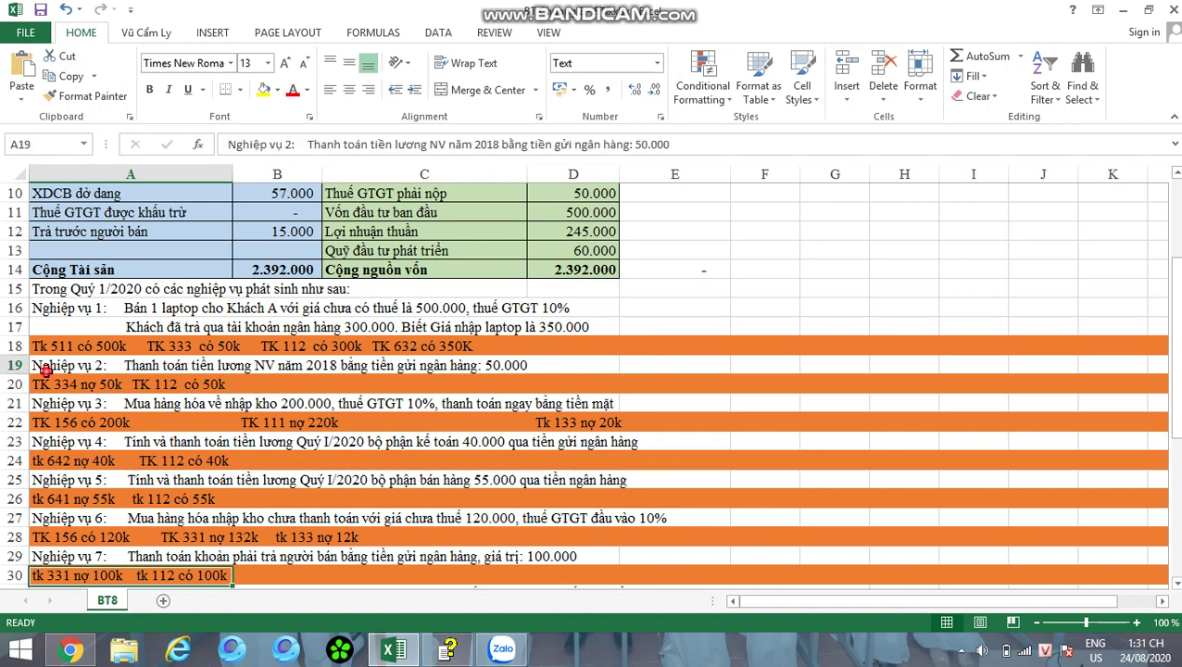
pyautogui.click(123, 406)
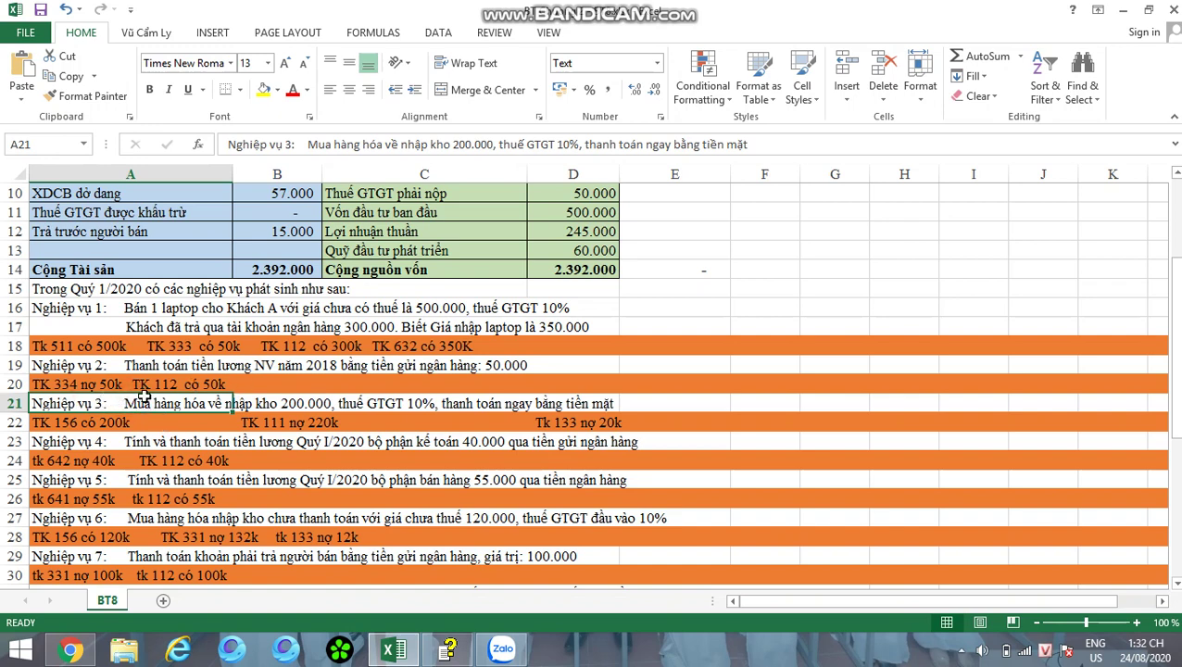
# Step: Switch to Pocket CHM, look up the pages for accounts 113, 112 and 111, and return to the worksheet
pyautogui.click(449, 650)
pyautogui.scroll(-6, 648, 195)
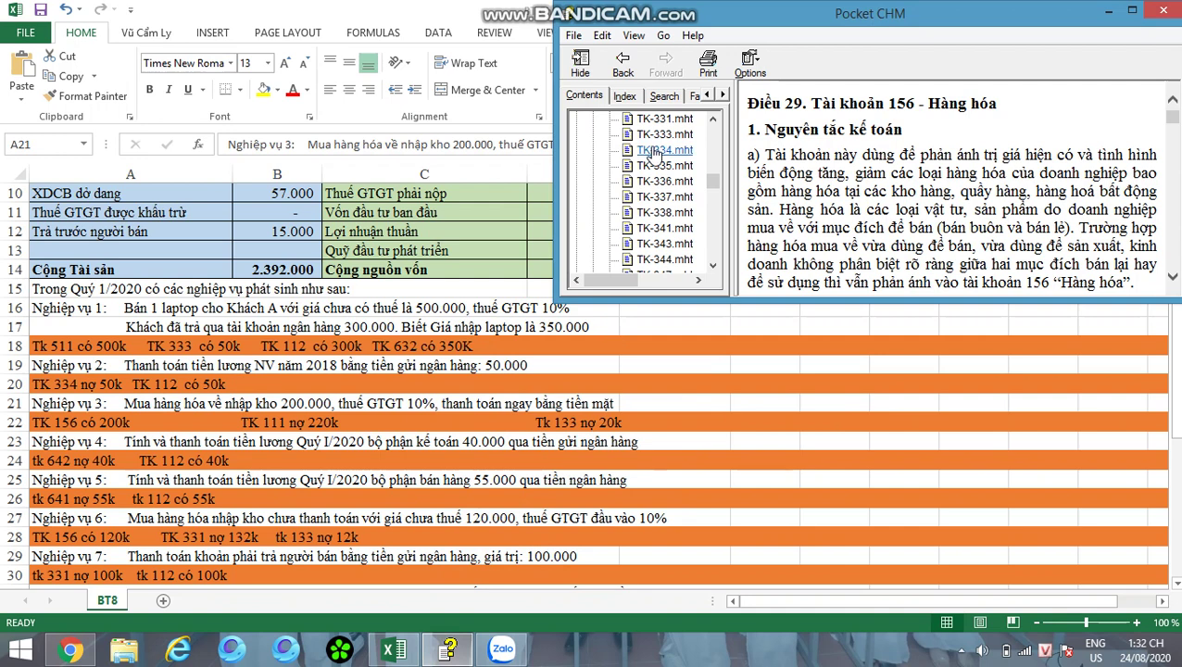
pyautogui.scroll(-10, 736, 220)
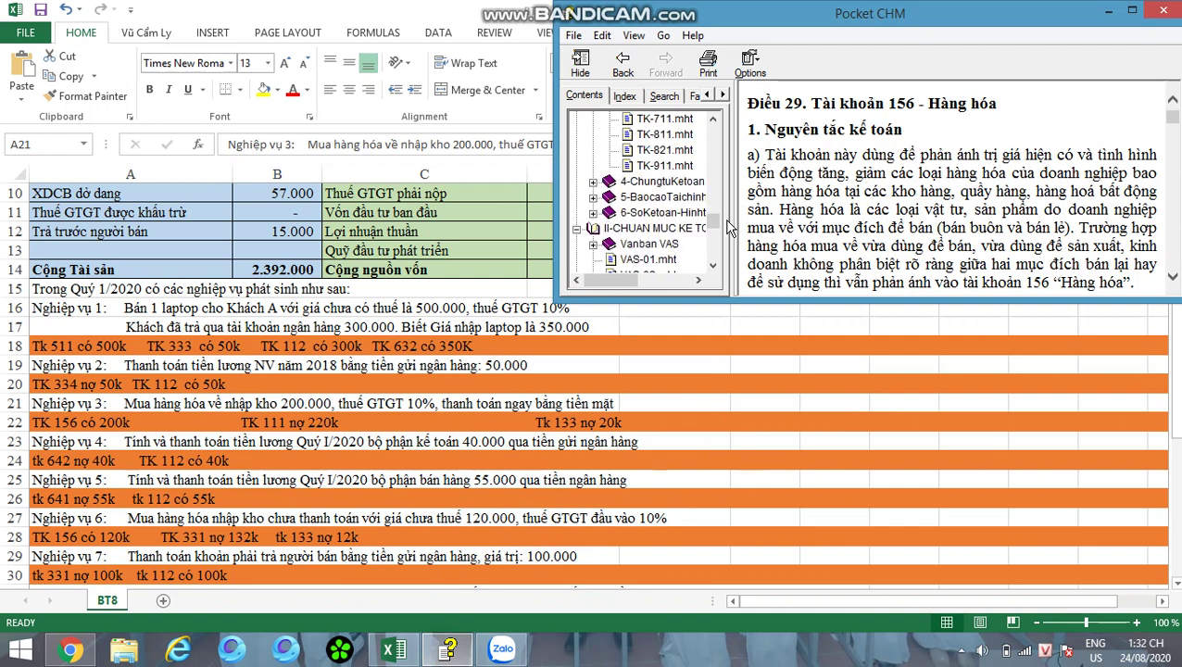
pyautogui.scroll(12, 728, 232)
pyautogui.scroll(5, 676, 185)
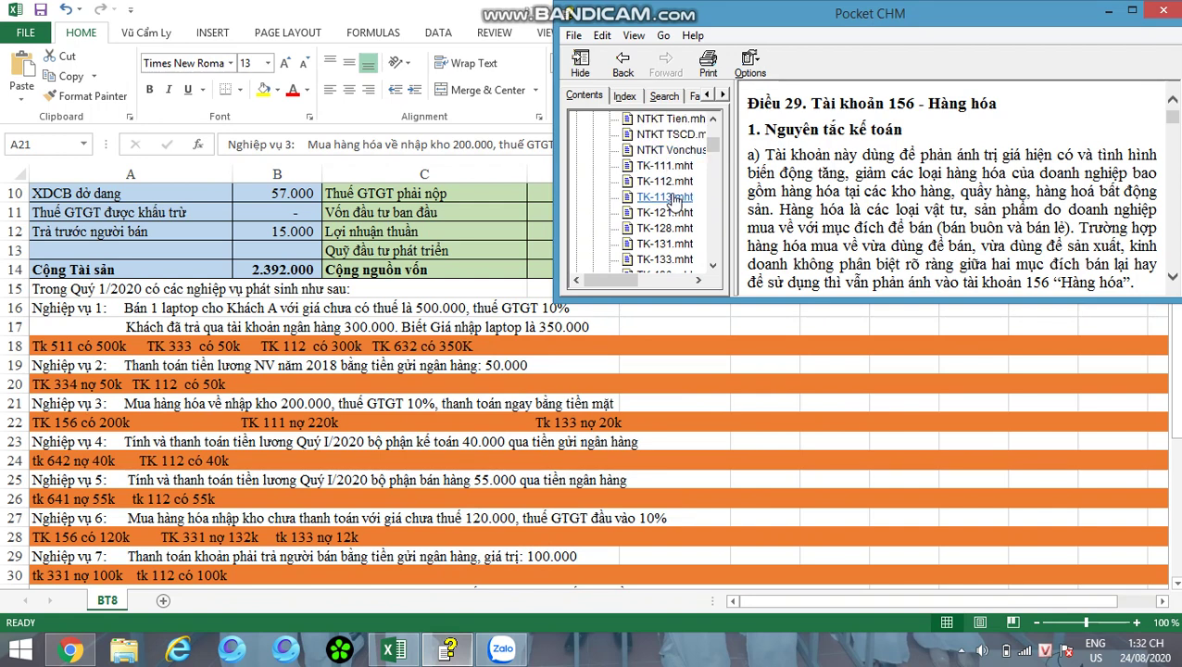
pyautogui.click(664, 196)
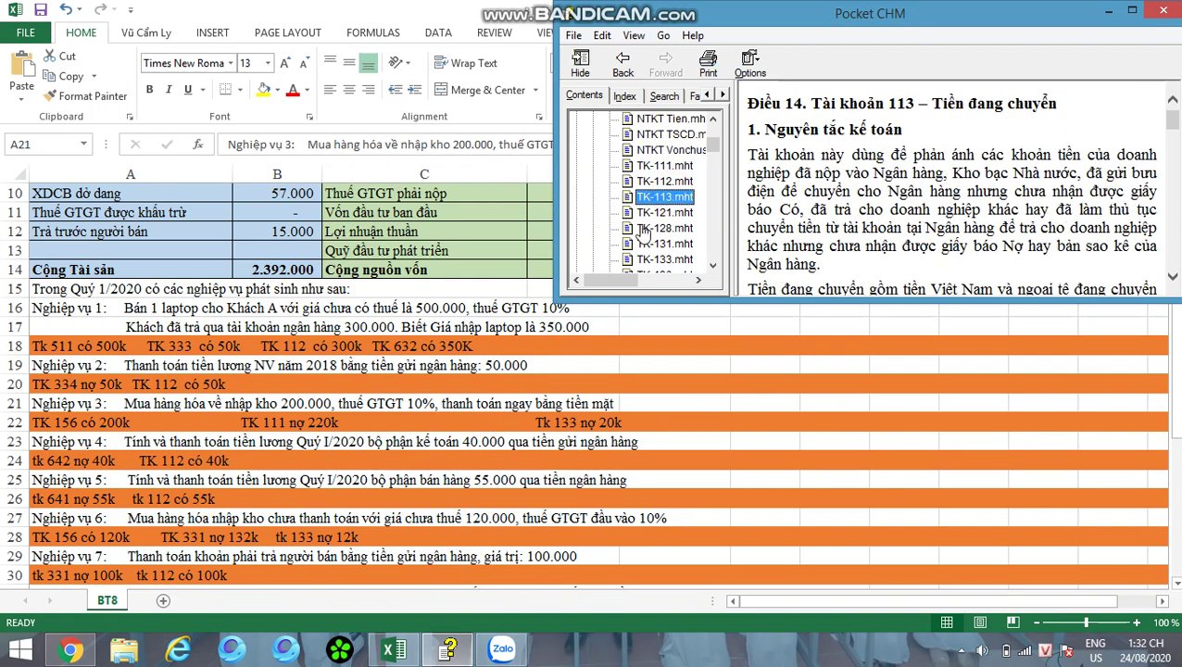
pyautogui.click(645, 183)
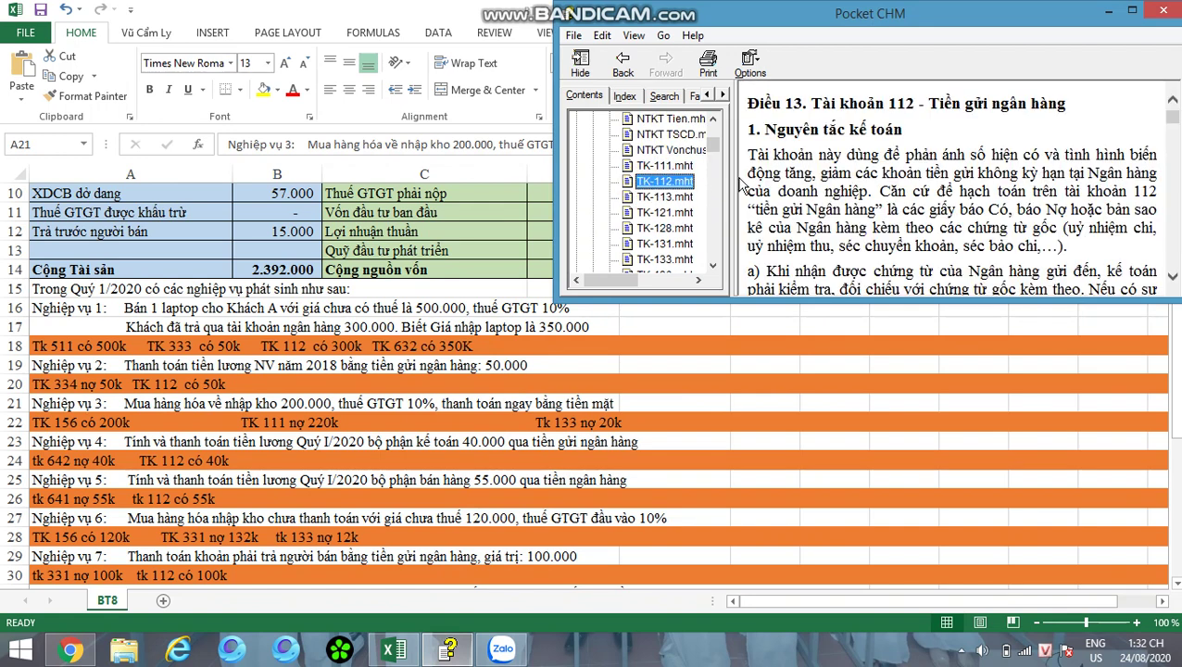
pyautogui.click(672, 151)
pyautogui.click(677, 166)
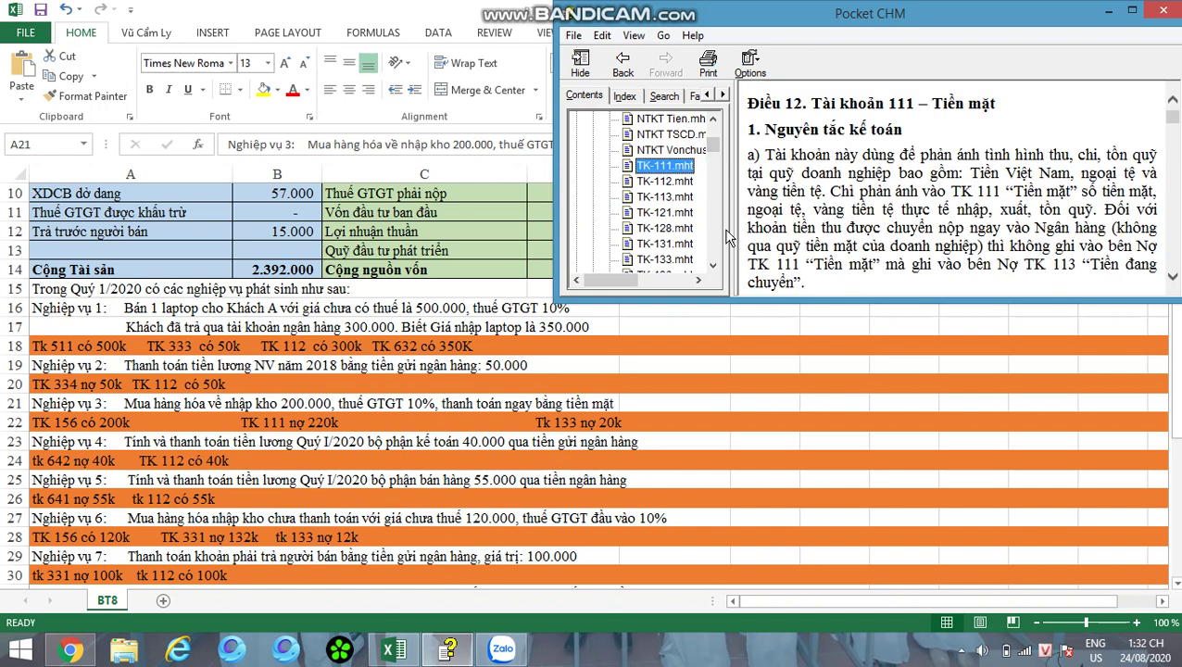
pyautogui.click(1108, 10)
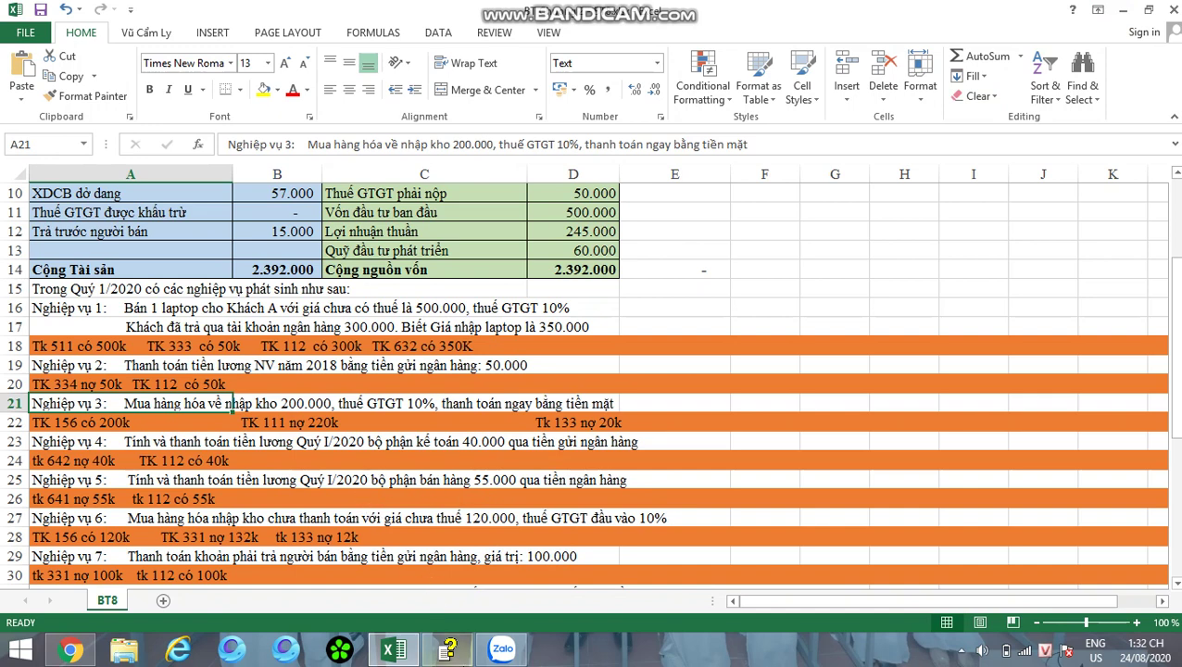
# Step: Examine transactions 4 and 5 and the account entries in the rows beneath them
pyautogui.moveTo(449, 649)
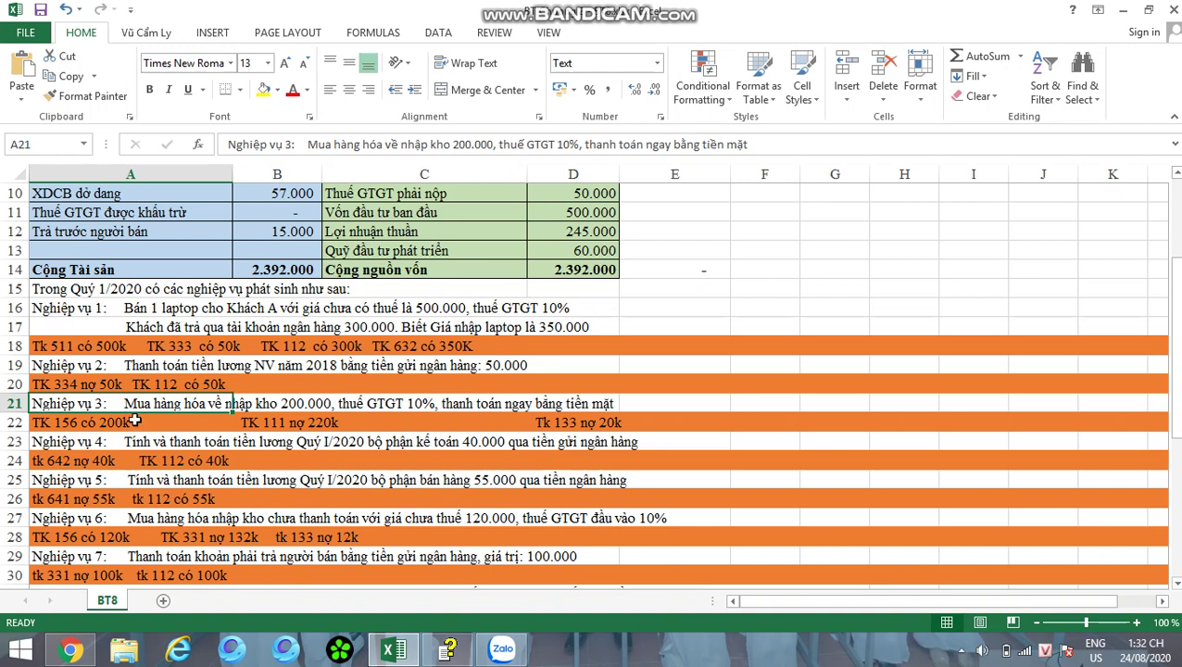
pyautogui.click(36, 462)
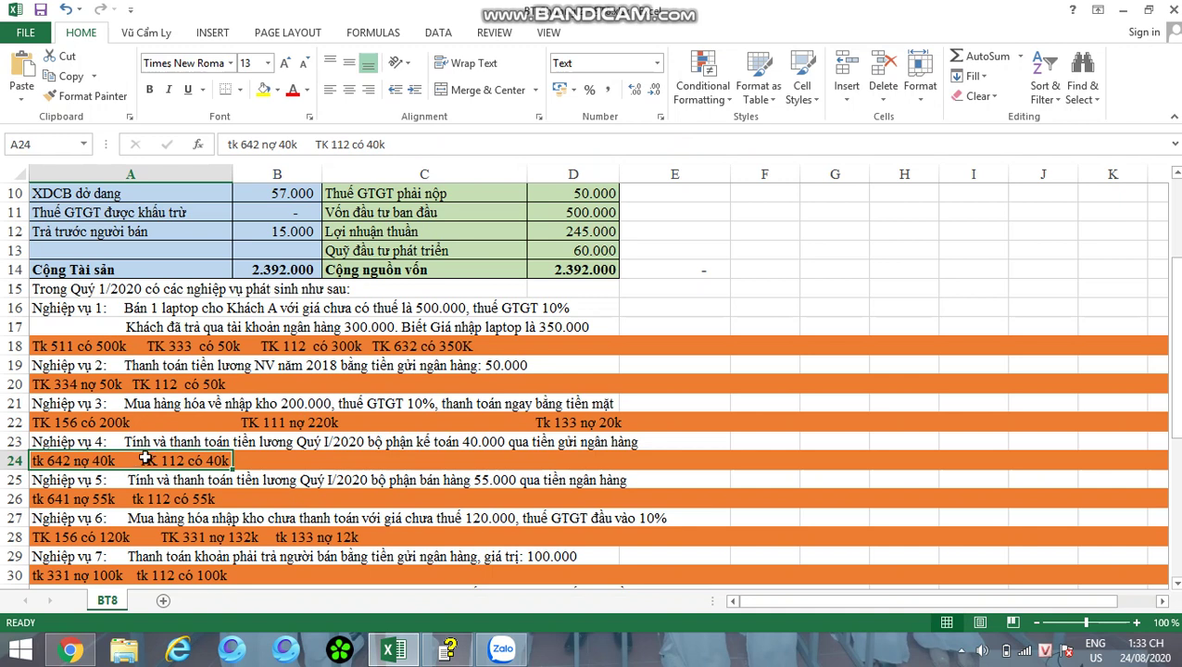
pyautogui.click(17, 443)
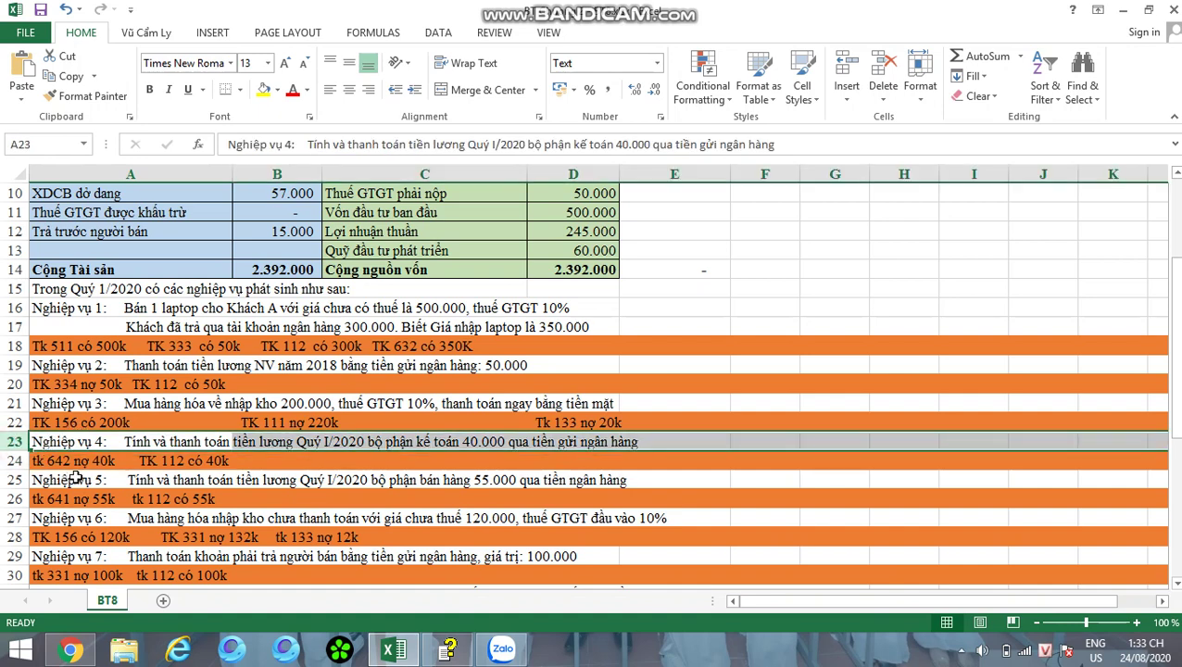
pyautogui.click(268, 463)
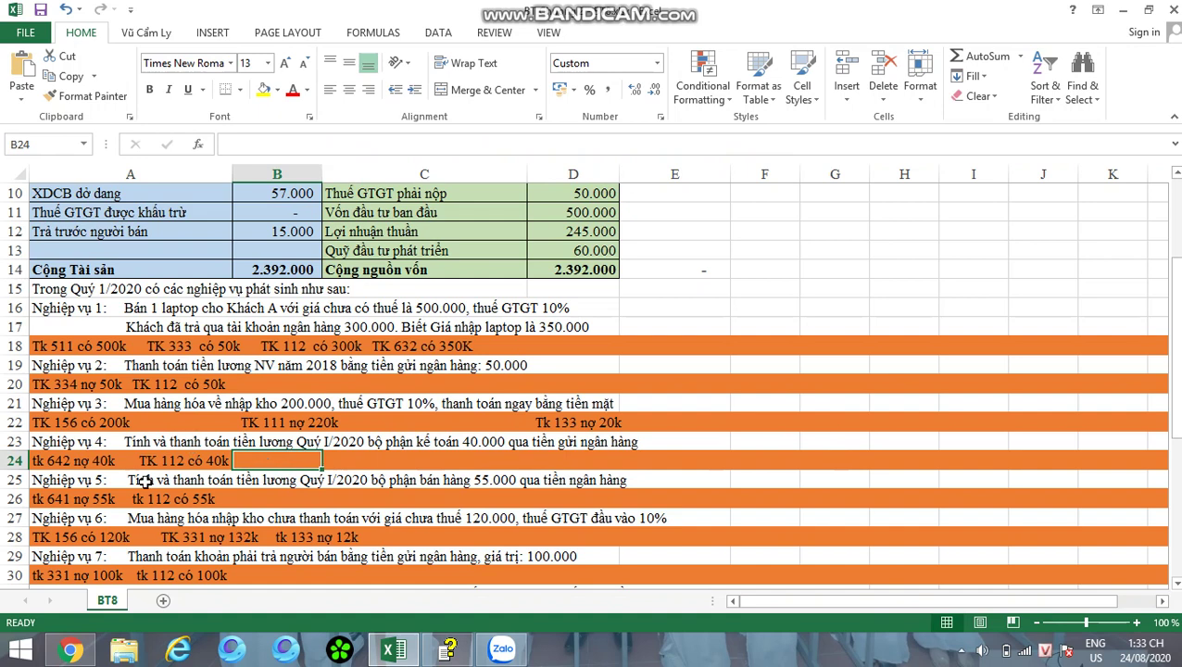
pyautogui.click(16, 479)
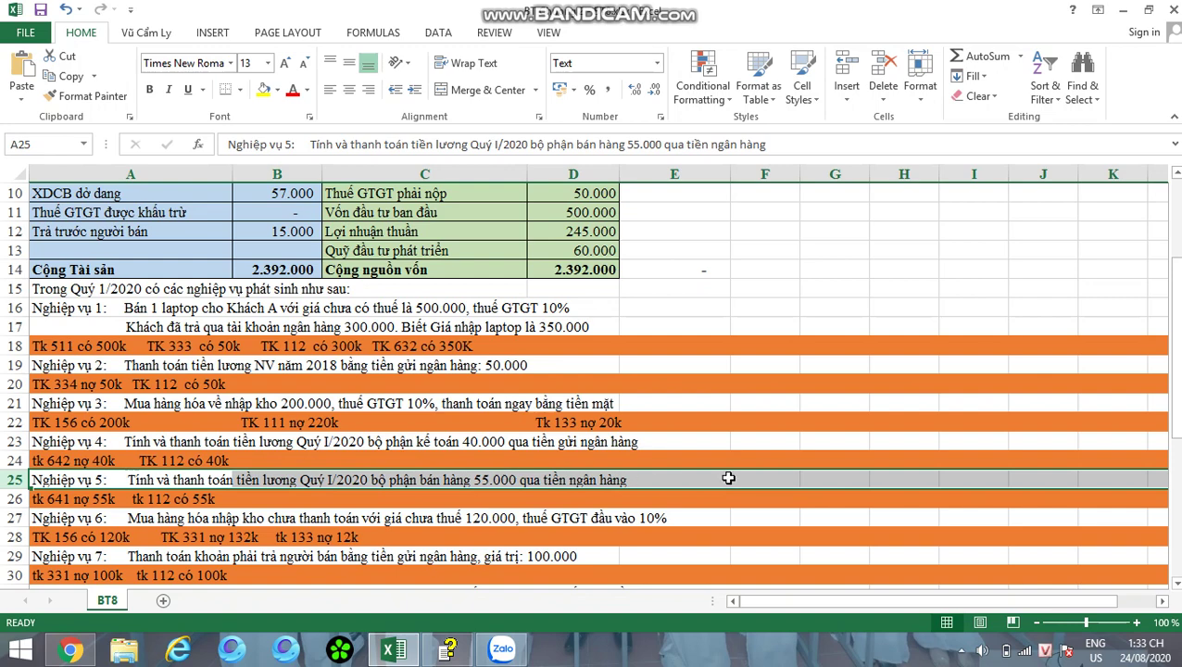
pyautogui.scroll(-2, 710, 478)
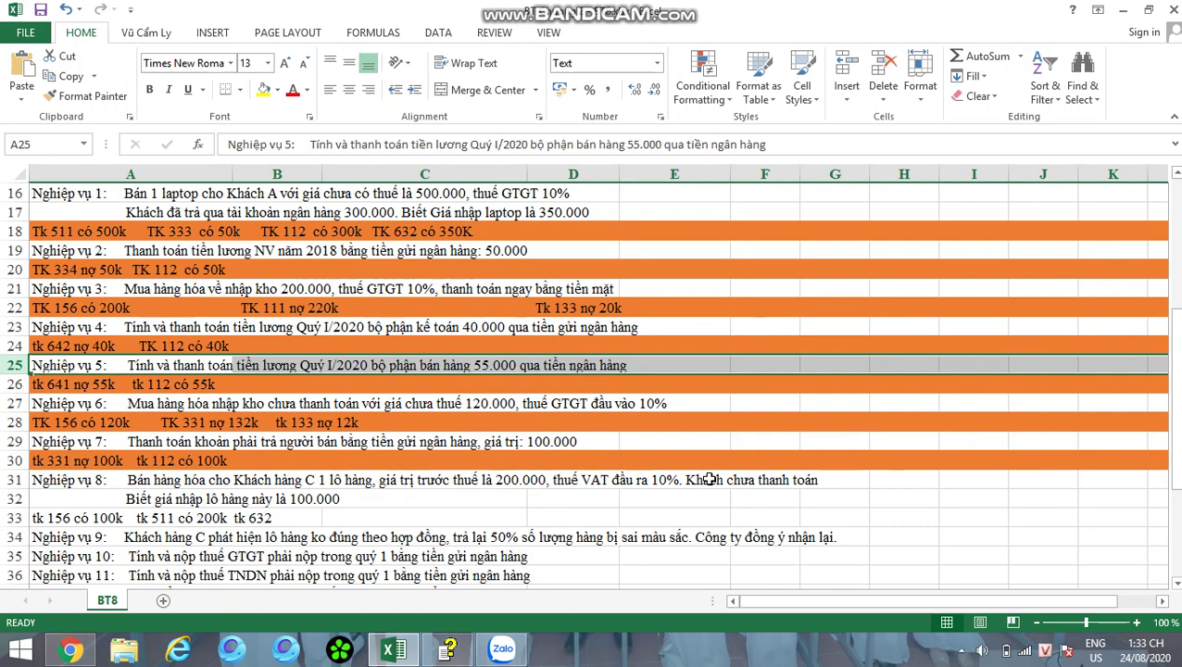
pyautogui.scroll(1, 307, 460)
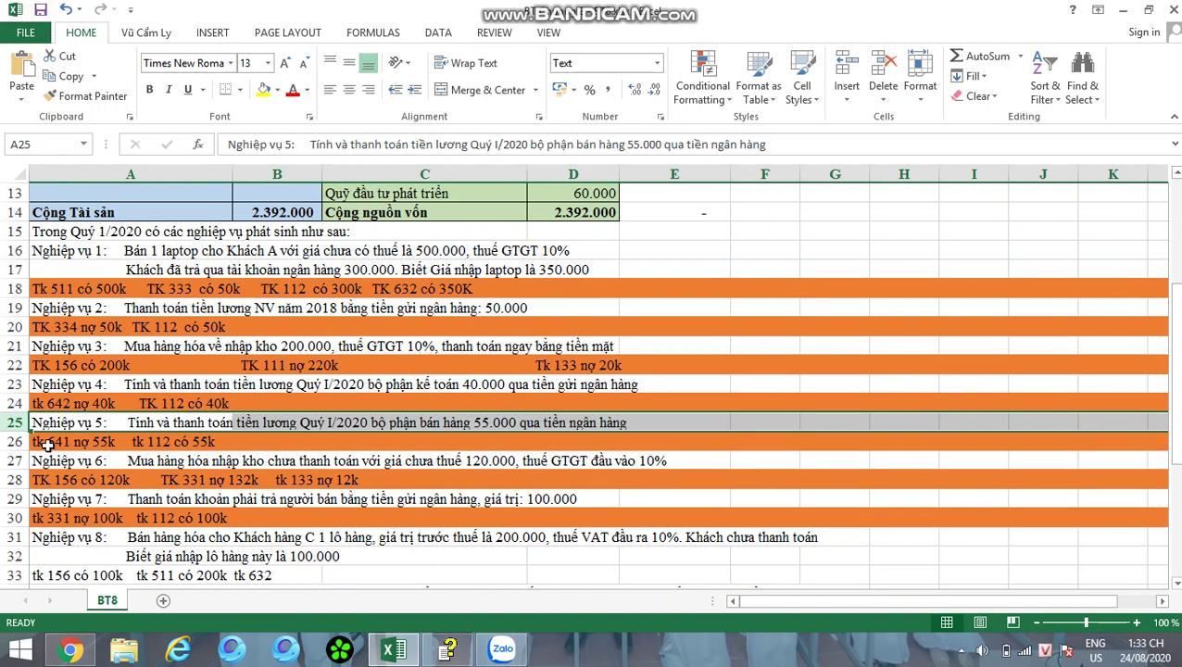
pyautogui.click(47, 444)
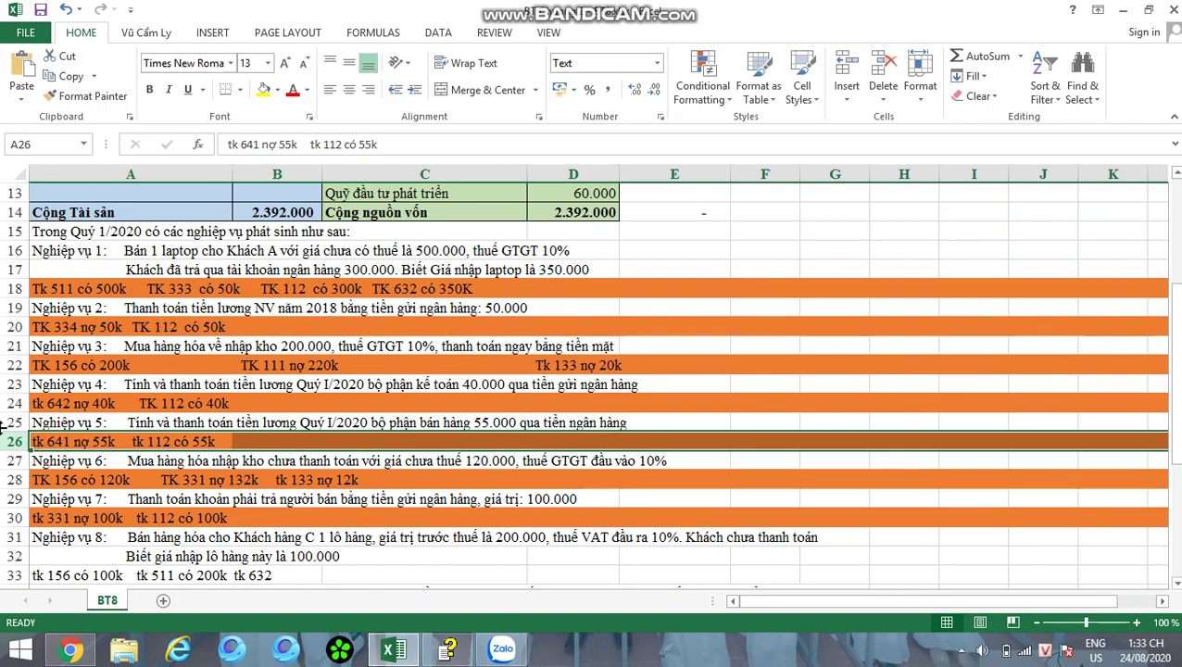
# Step: Look up the page for account 641 in Pocket CHM and return to the worksheet
pyautogui.click(448, 650)
pyautogui.scroll(-15, 638, 158)
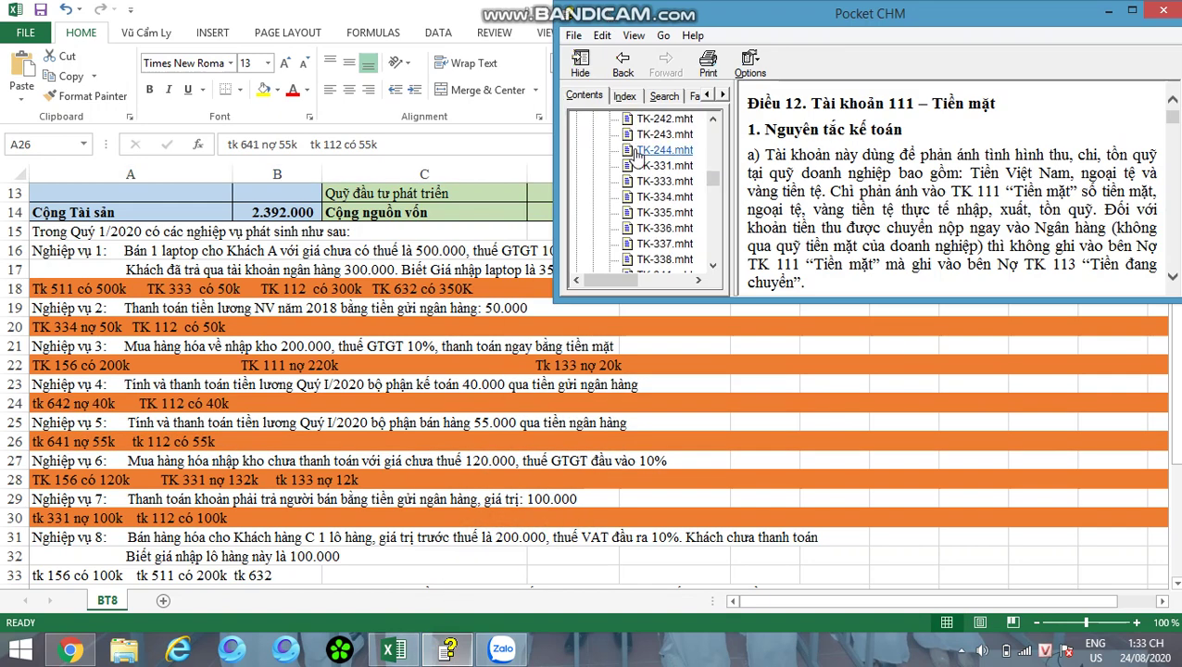
pyautogui.scroll(3, 637, 157)
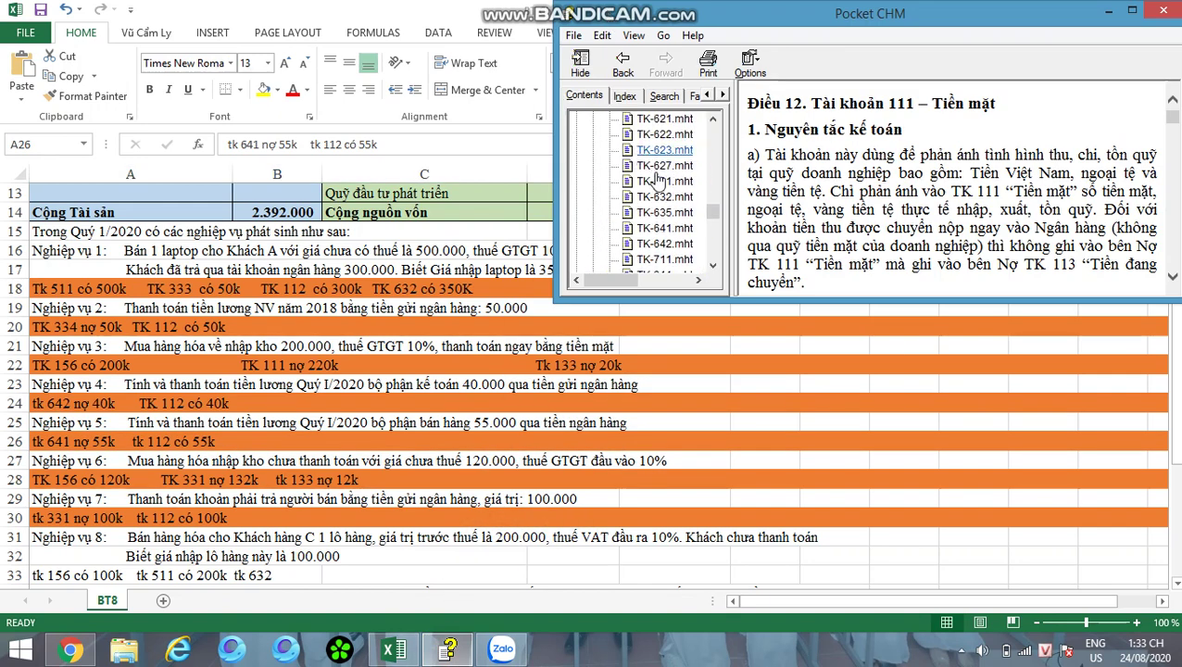
pyautogui.click(663, 229)
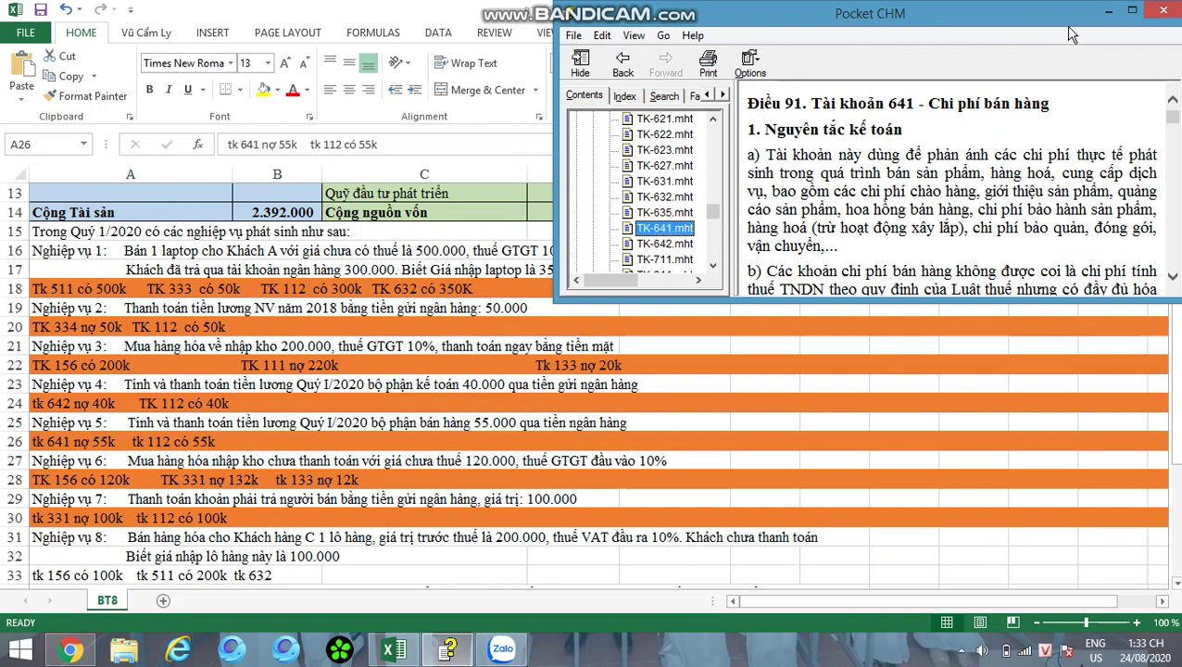
pyautogui.click(1110, 11)
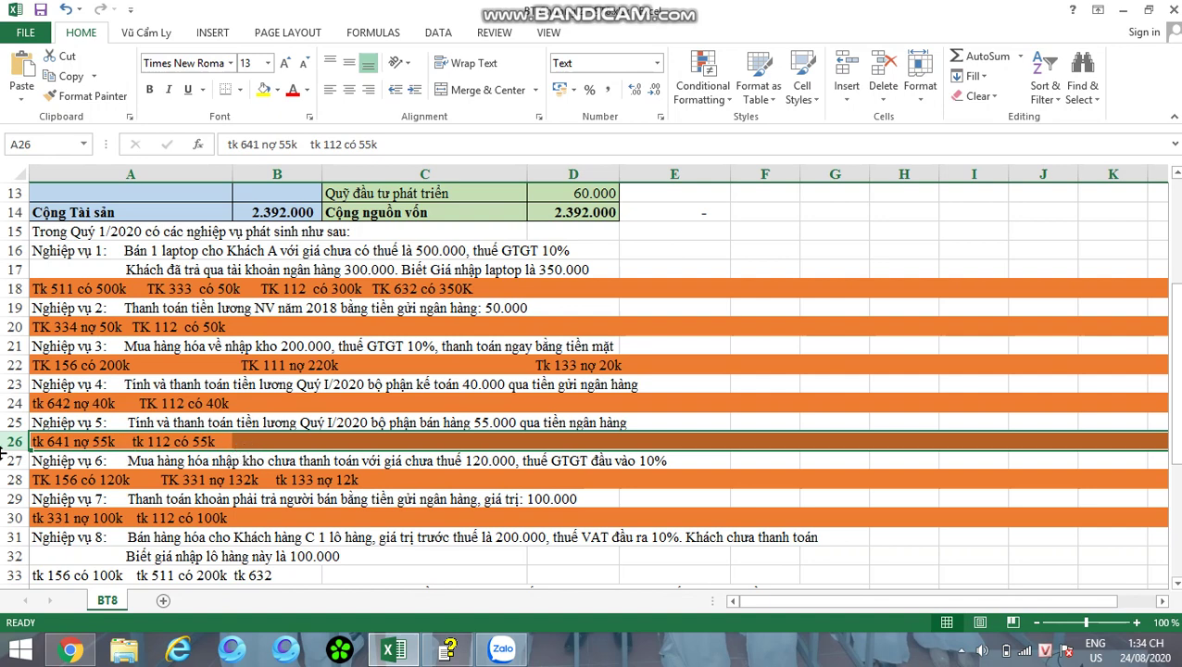
# Step: Examine transaction 6 with its account entries in rows 27 and 28, and look up account 331 in Pocket CHM
pyautogui.click(17, 460)
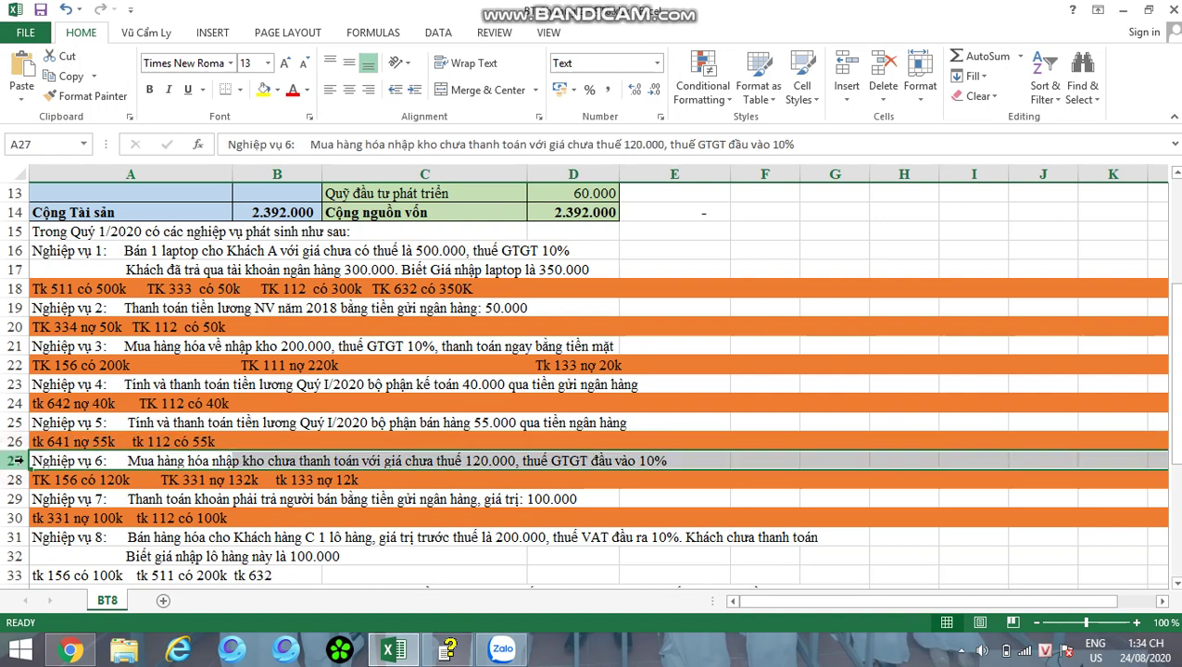
pyautogui.click(9, 480)
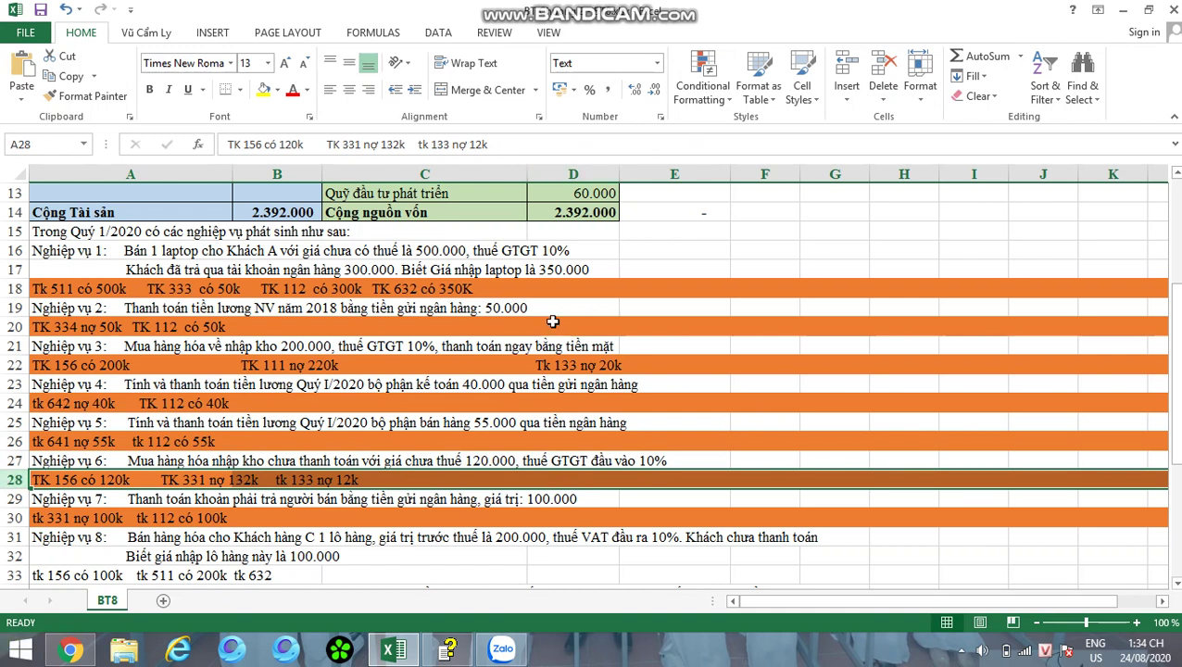
pyautogui.scroll(8, 675, 160)
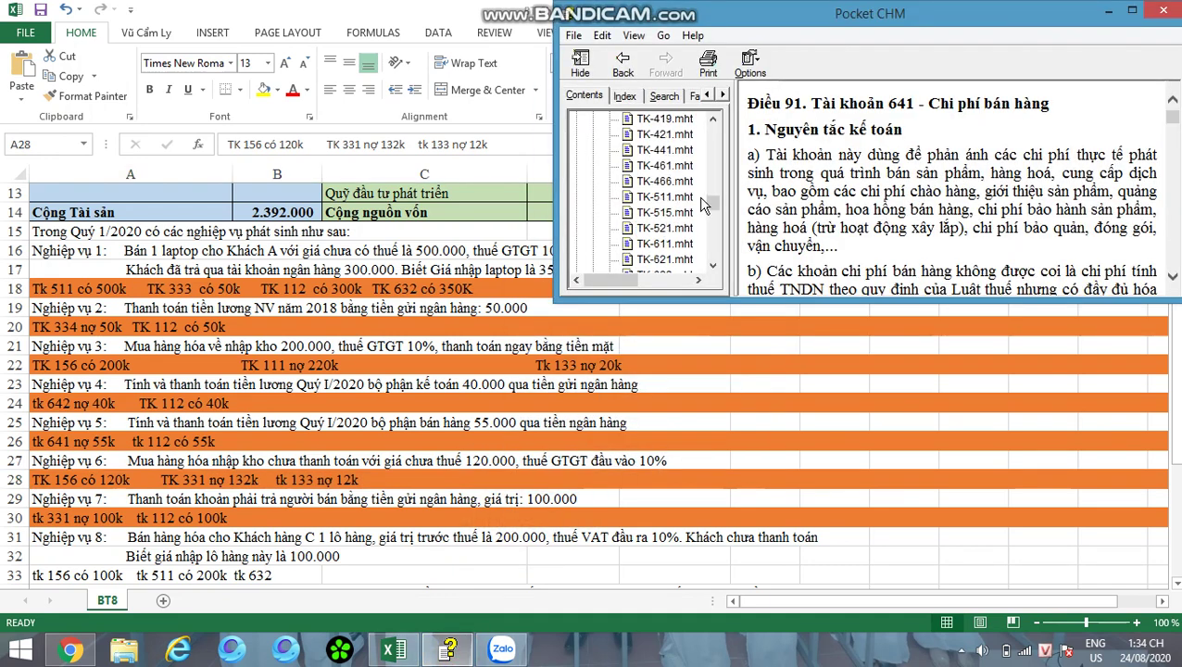
pyautogui.click(667, 120)
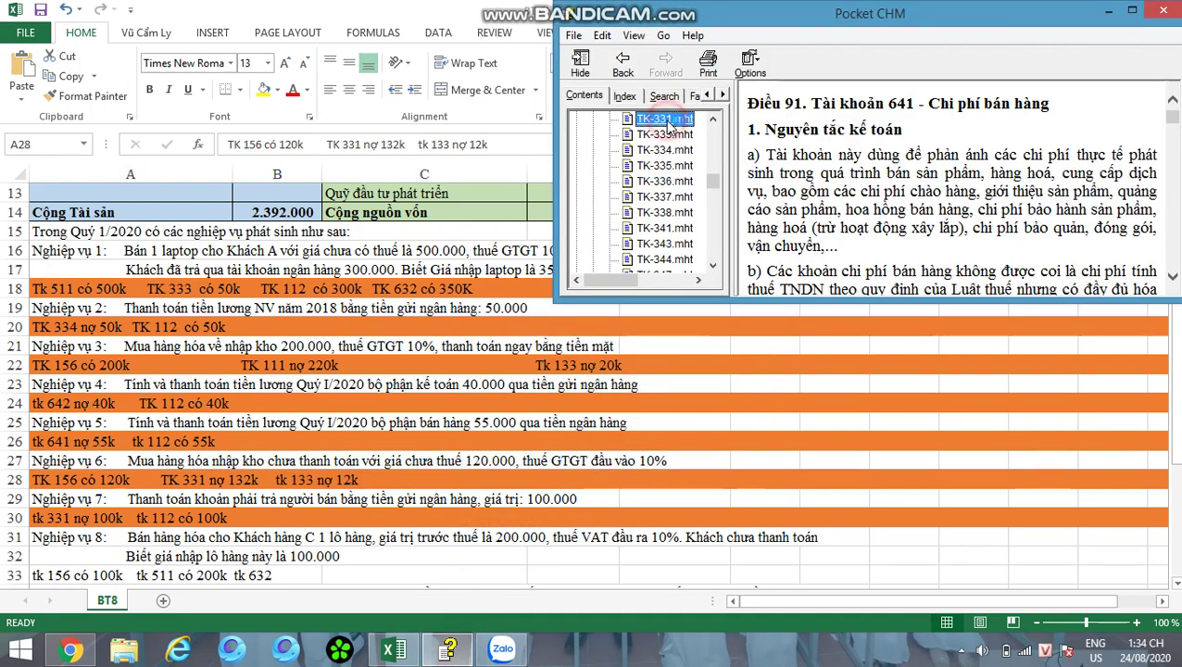
pyautogui.click(1101, 14)
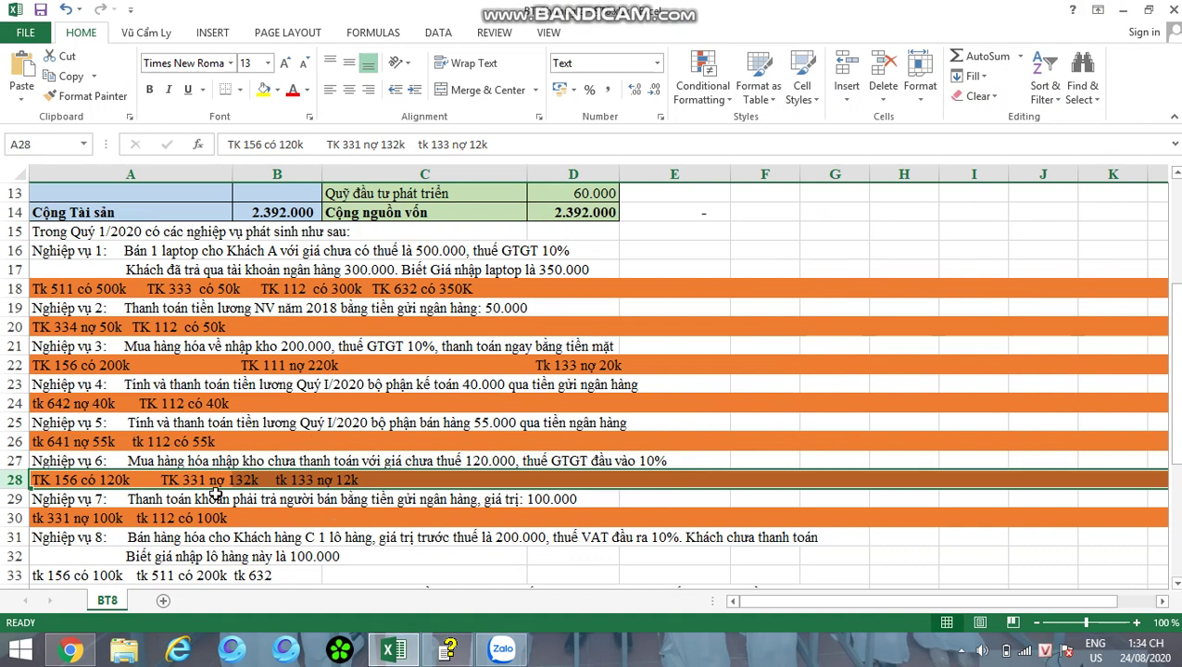
# Step: Examine transaction 7 and its account entries in rows 29 and 30, and review transactions 8 to 12 below
pyautogui.click(13, 500)
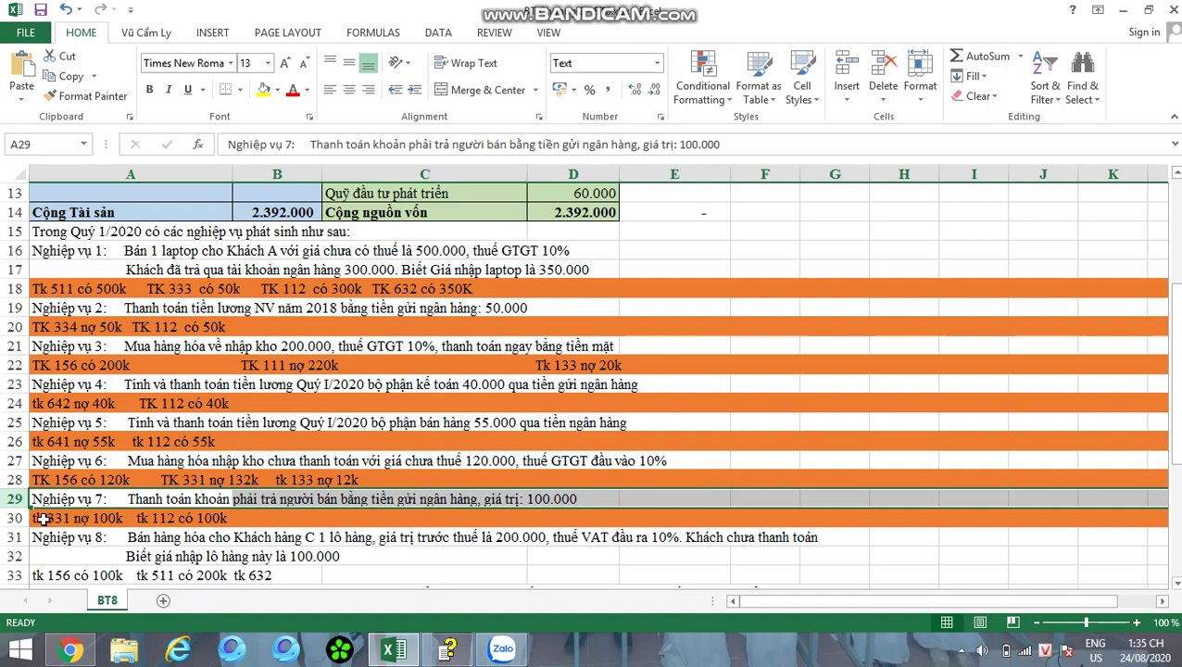
pyautogui.click(16, 518)
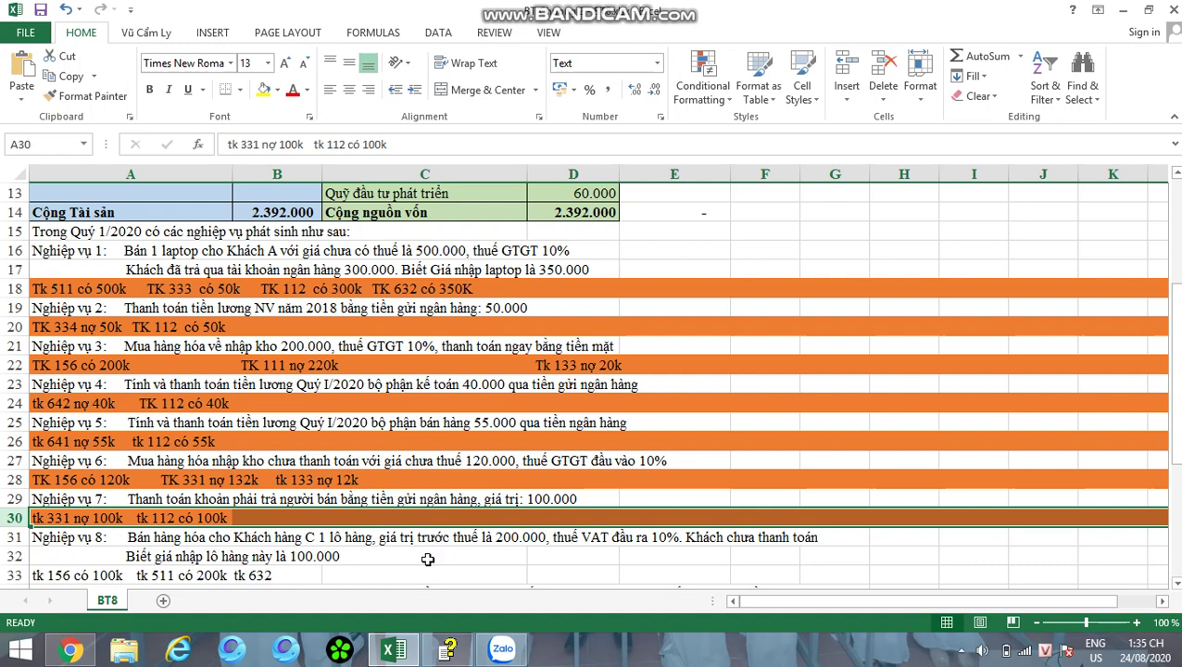
pyautogui.scroll(1, 266, 351)
pyautogui.scroll(1, 238, 358)
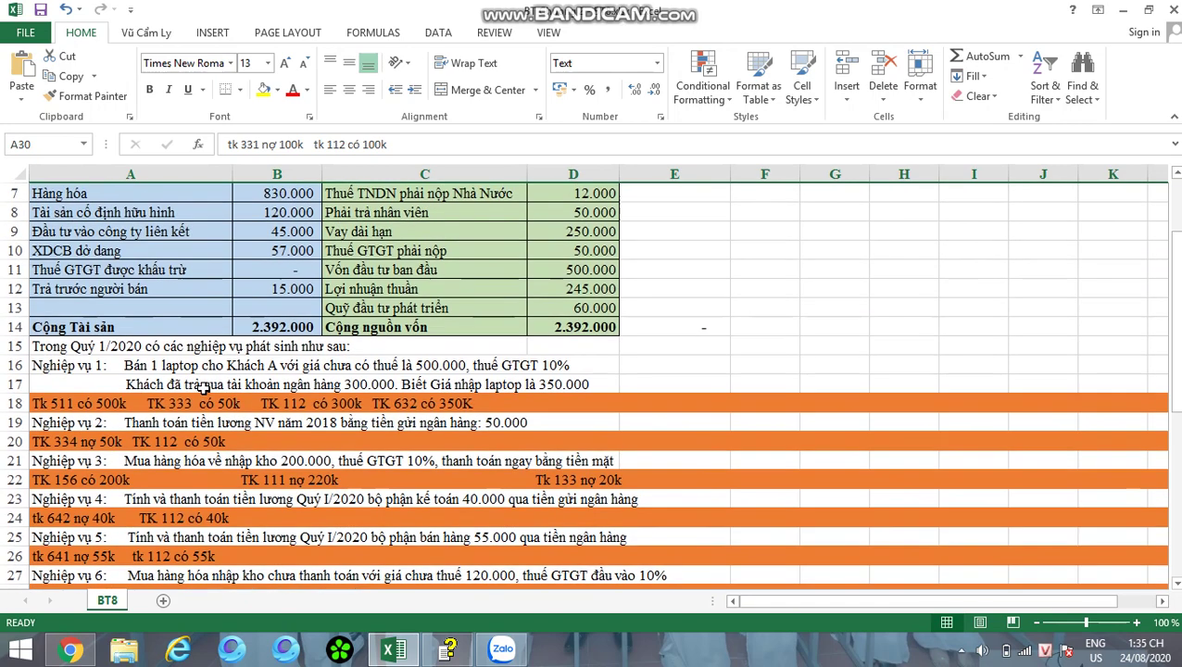
pyautogui.scroll(-5, 215, 380)
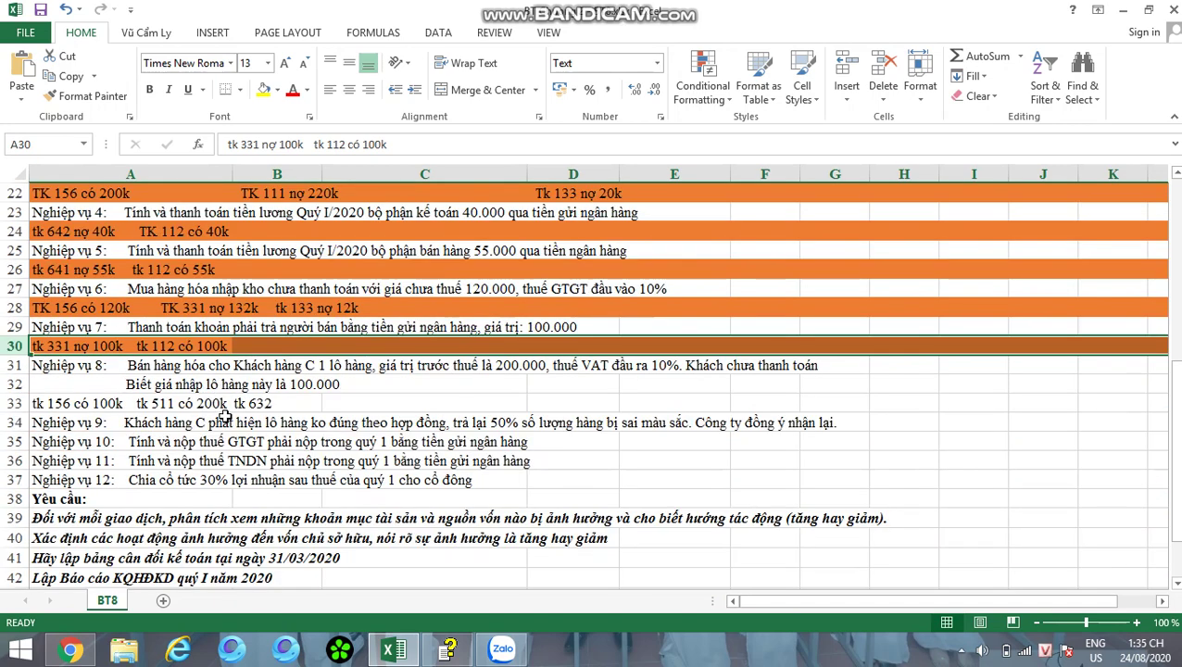
# Step: Review transactions 1 to 7 with their highlighted account entries, check the account 331 page in Pocket CHM, and return to the worksheet
pyautogui.scroll(1, 225, 421)
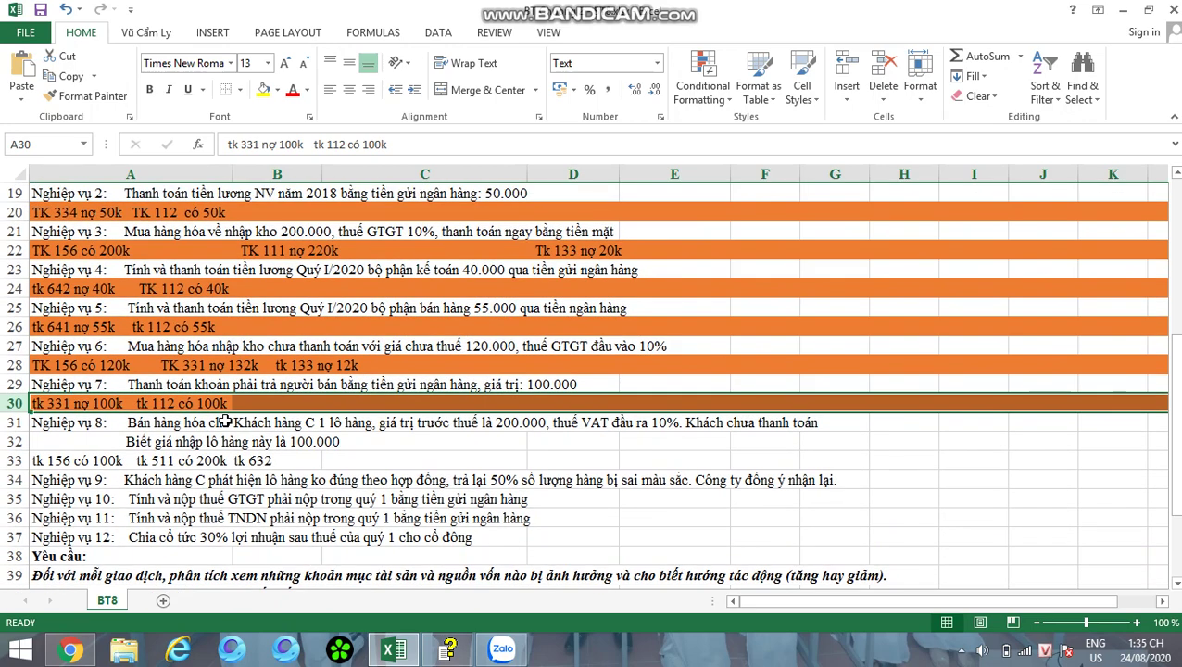
pyautogui.scroll(1, 225, 421)
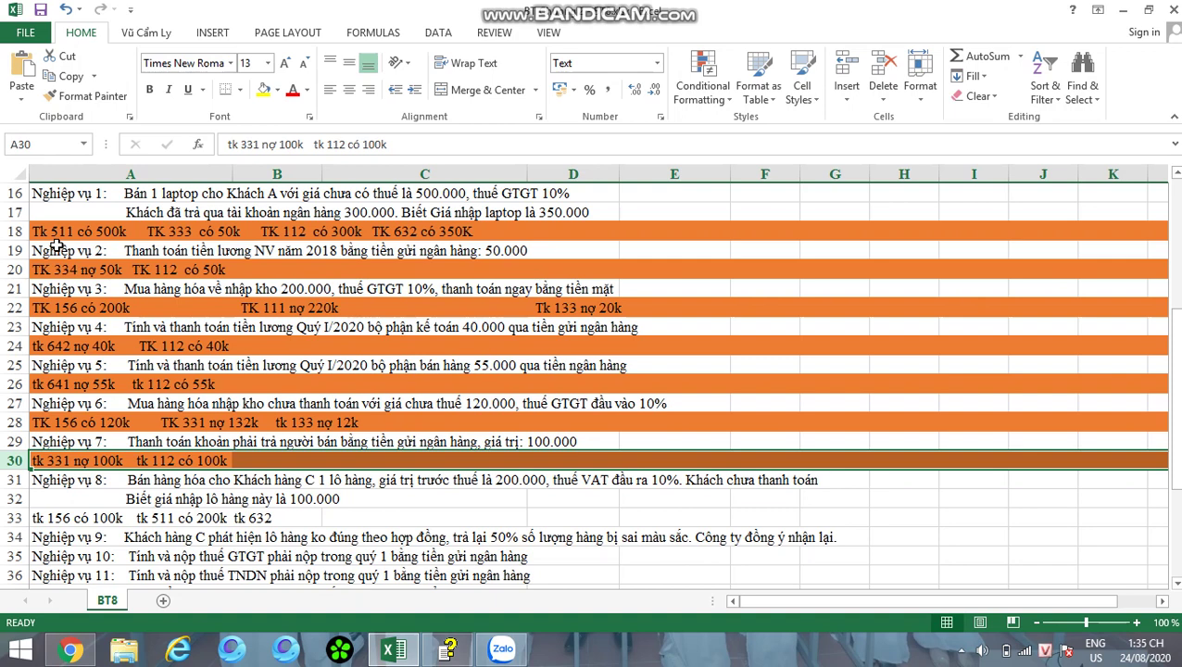
pyautogui.click(449, 649)
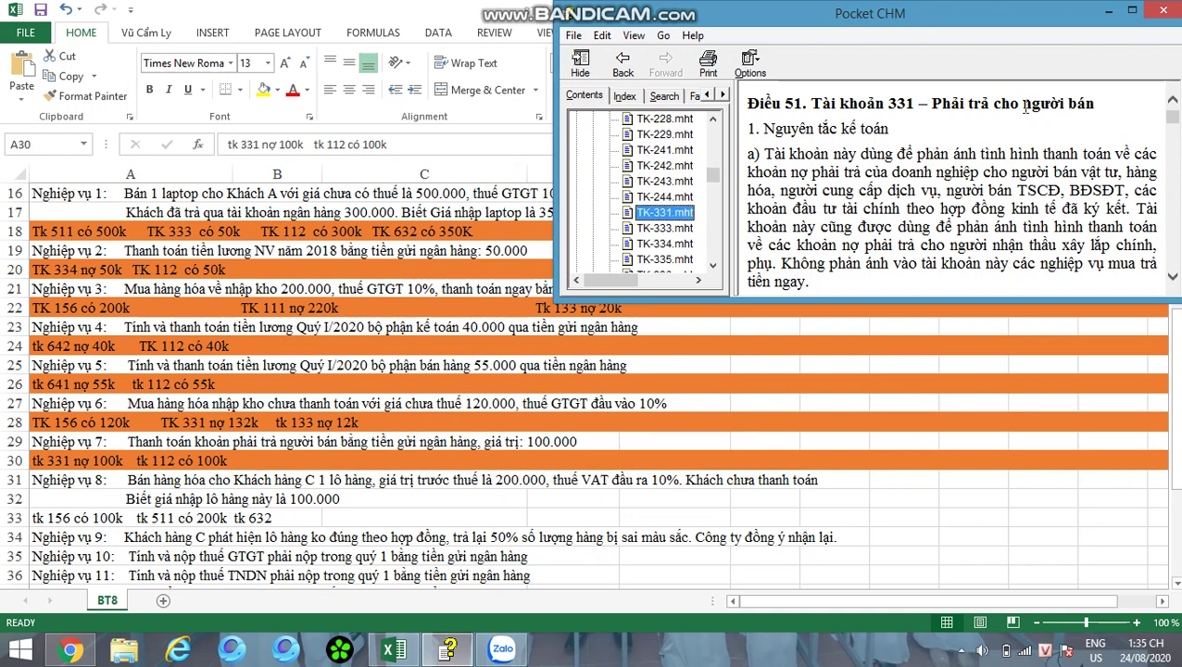
pyautogui.click(477, 349)
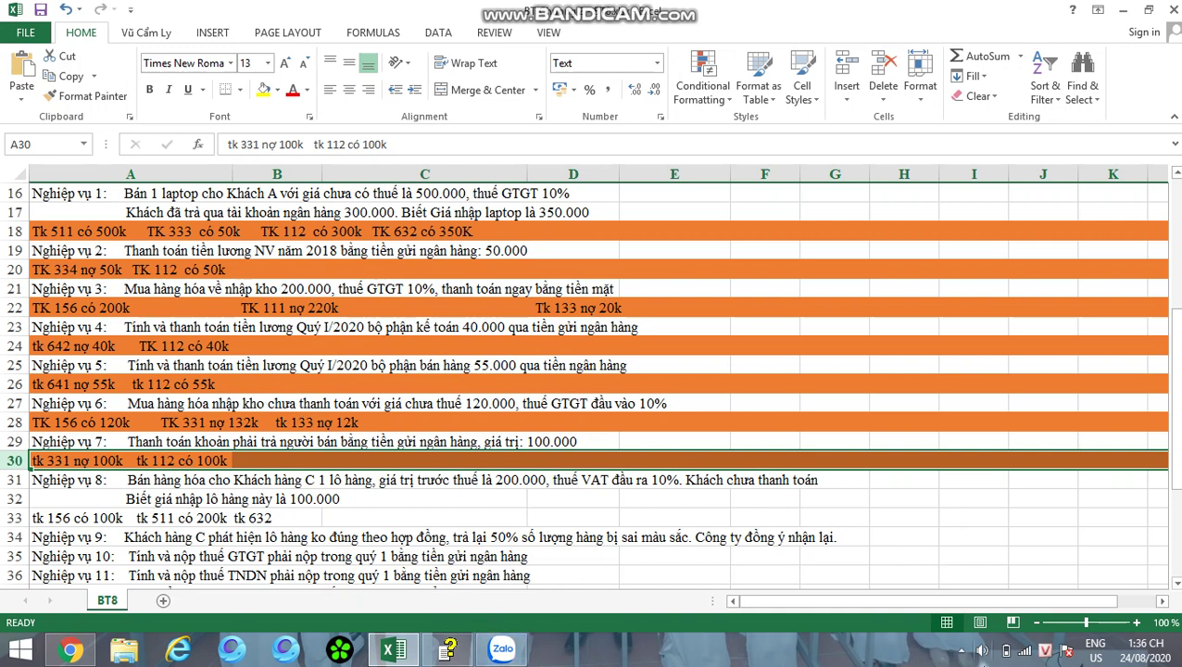
pyautogui.click(964, 657)
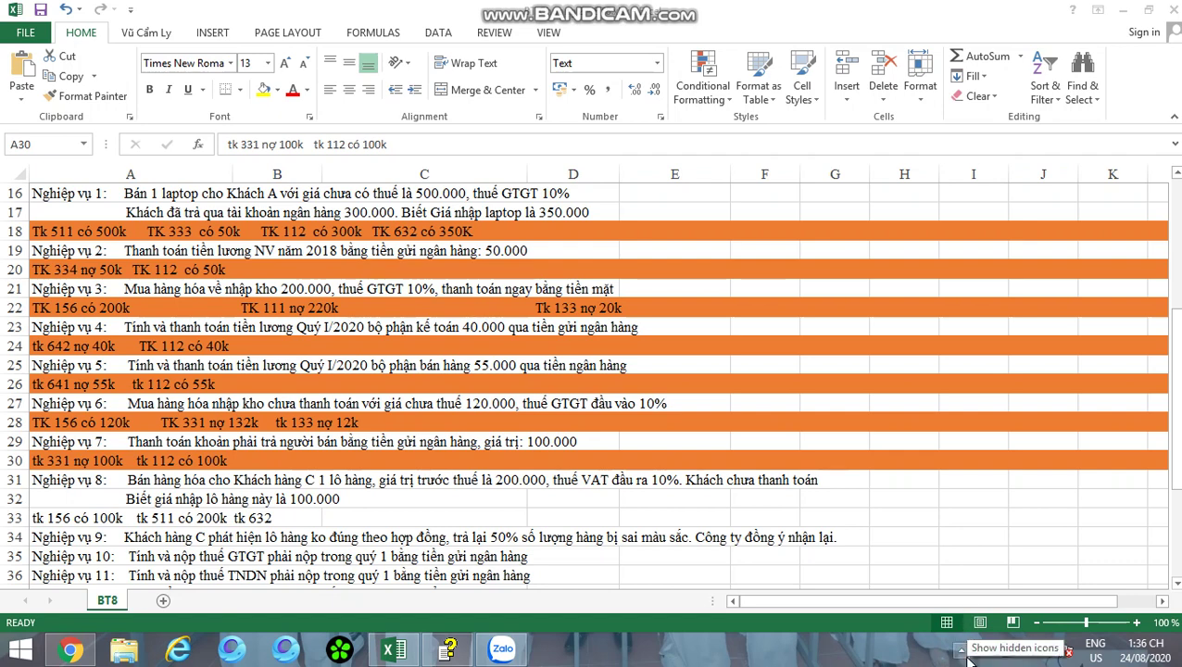
pyautogui.click(963, 656)
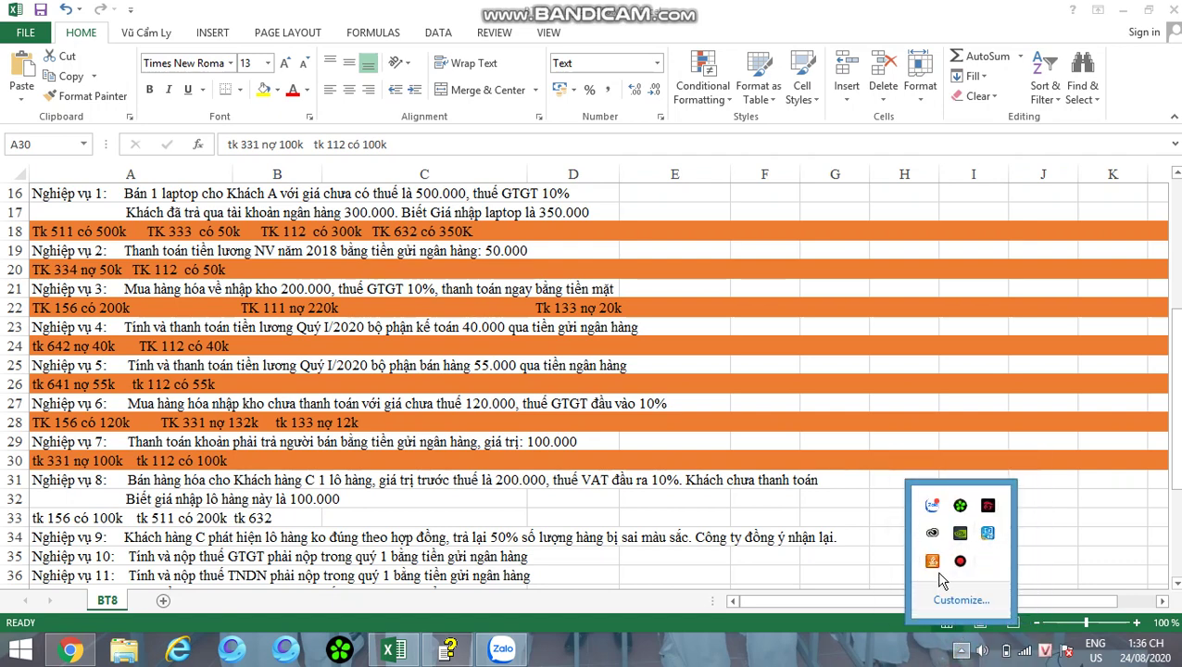